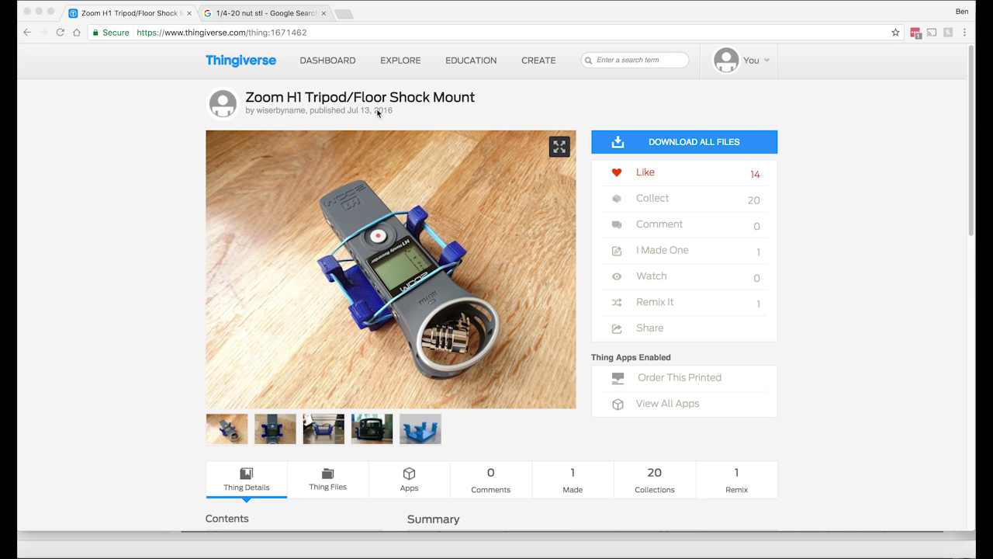
View the shock mount's photos, then switch to the '1/4-20 nut stl' Google results
click(276, 439)
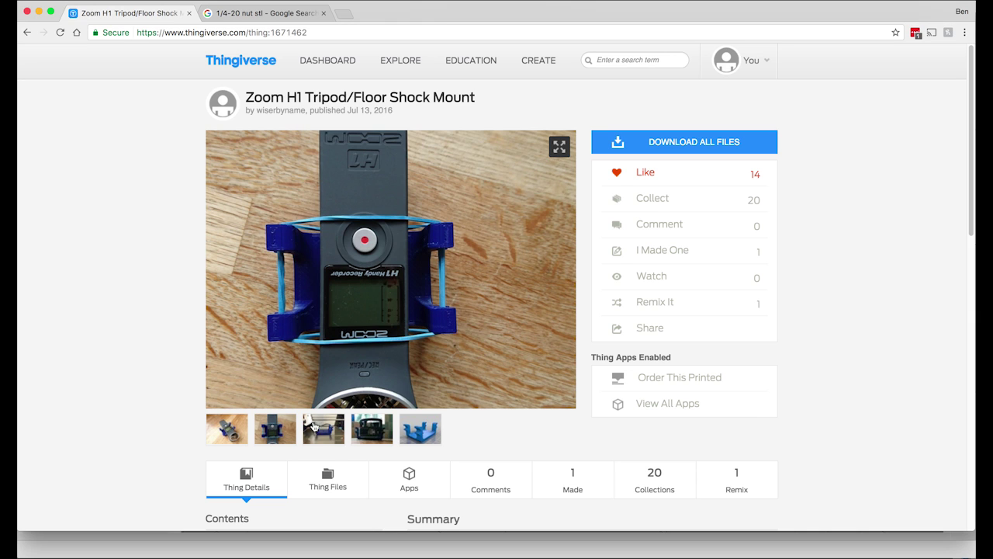
click(322, 431)
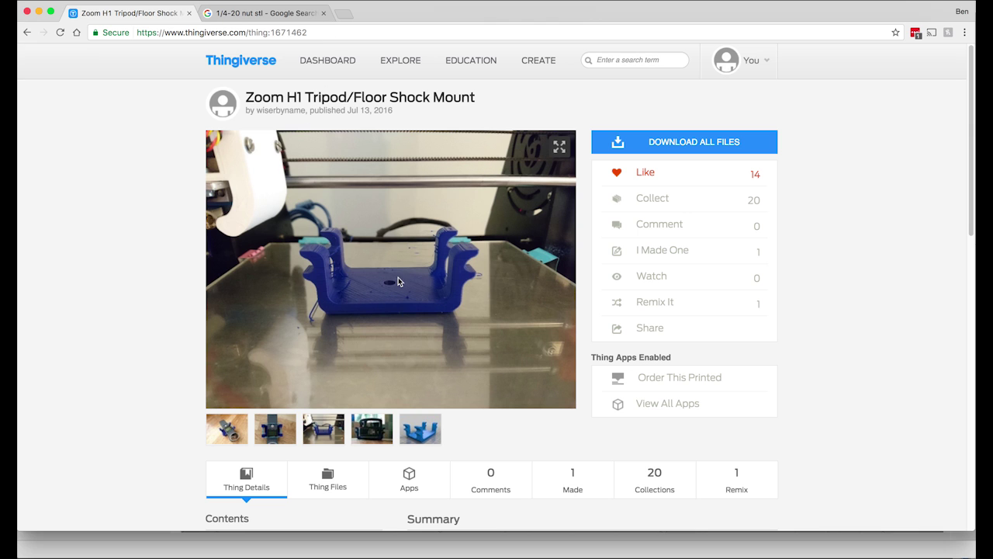
click(290, 13)
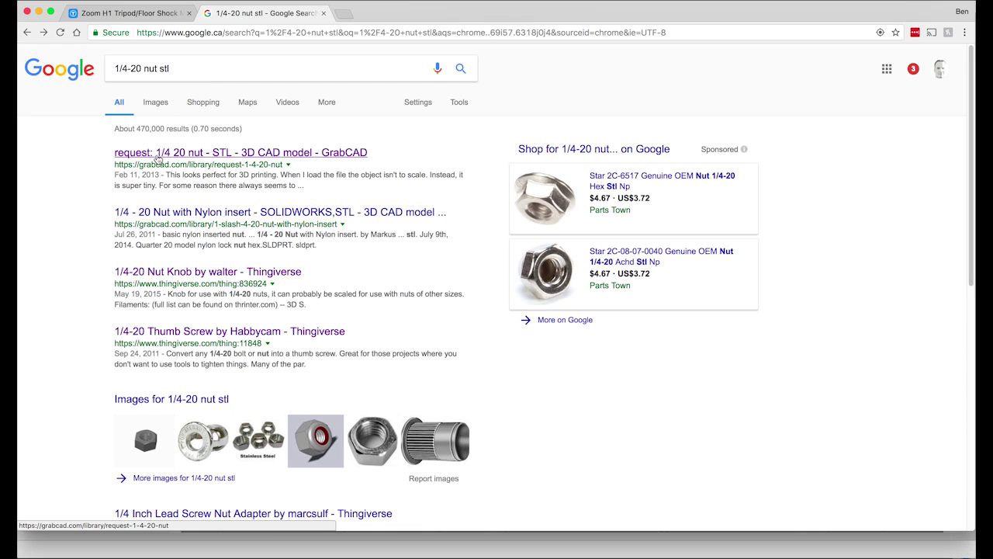
Open the 'request: 1/4 20 nut' GrabCAD result from the search
click(158, 158)
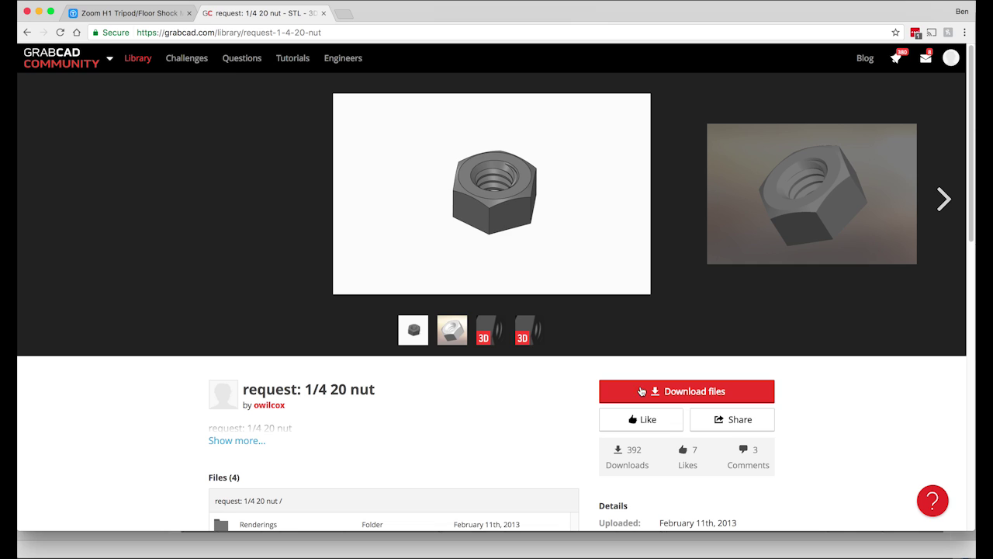
Download the GrabCAD nut files and check the listed hex nut STLs
click(641, 391)
scroll(341, 336, down, 3)
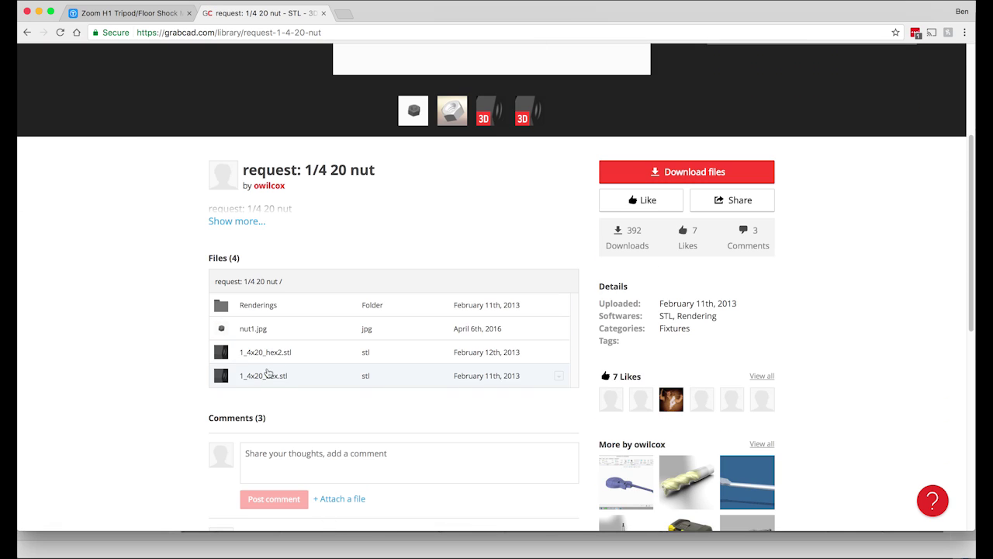
scroll(324, 355, up, 1)
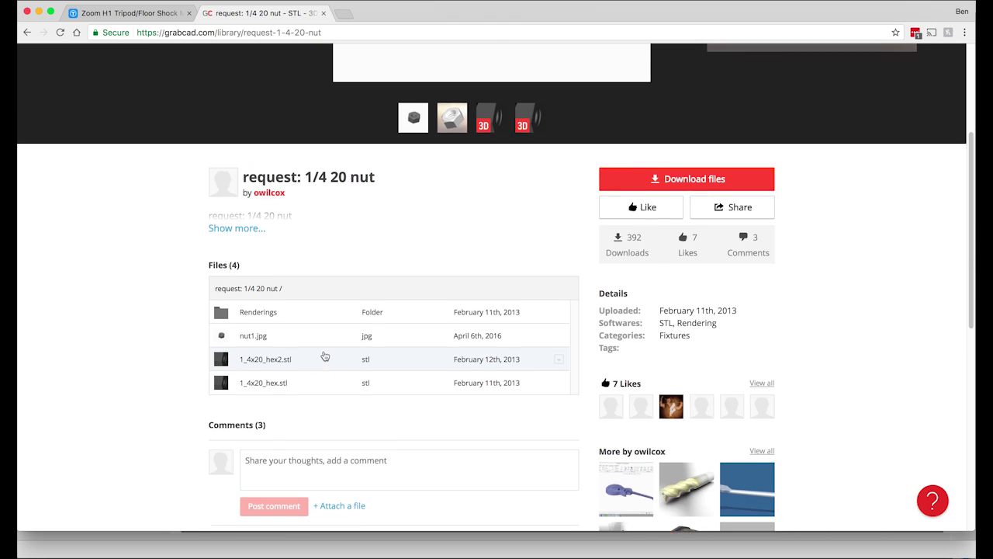
scroll(324, 355, up, 3)
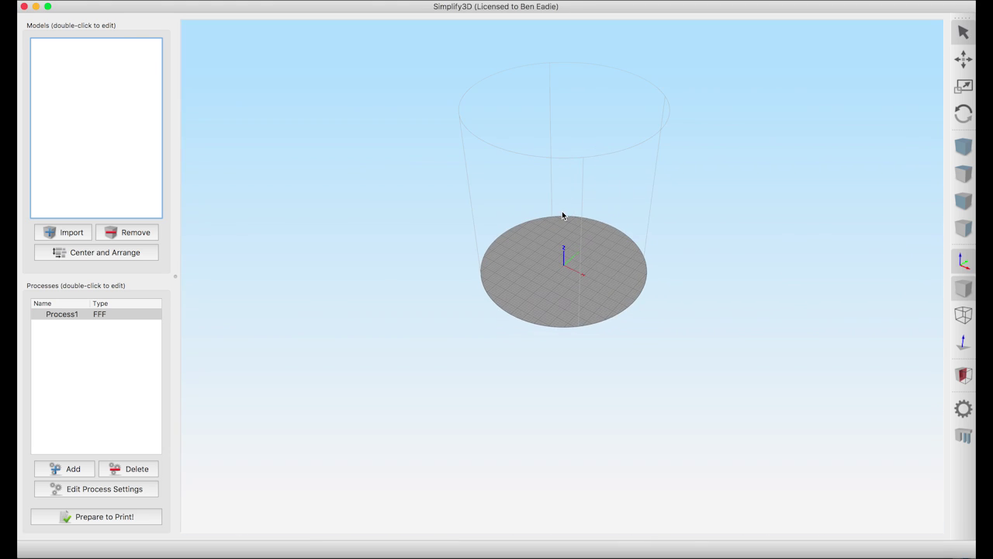
Import 1_4x20_hex.stl from the Downloads request-1-4-20-nut snapshot folder
click(71, 234)
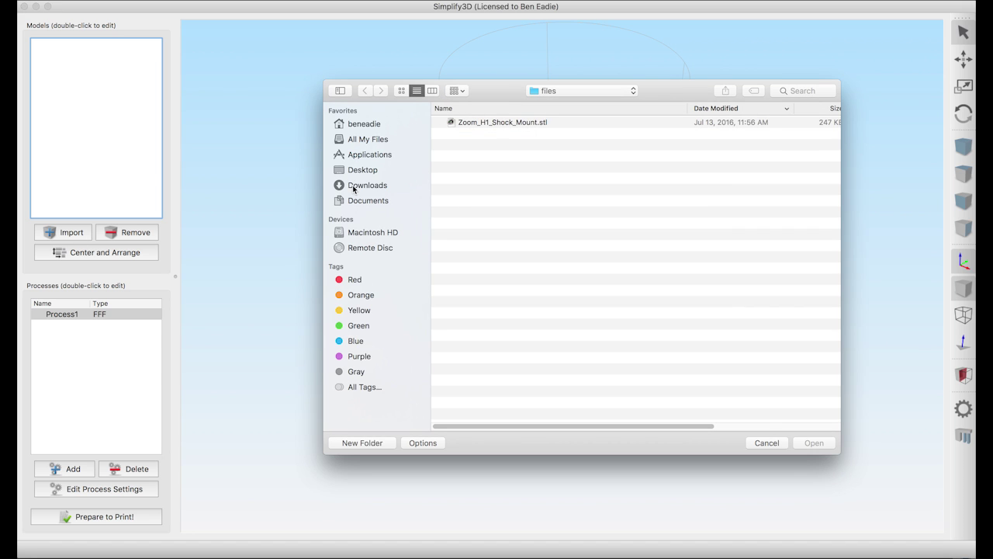
click(354, 186)
double_click(471, 122)
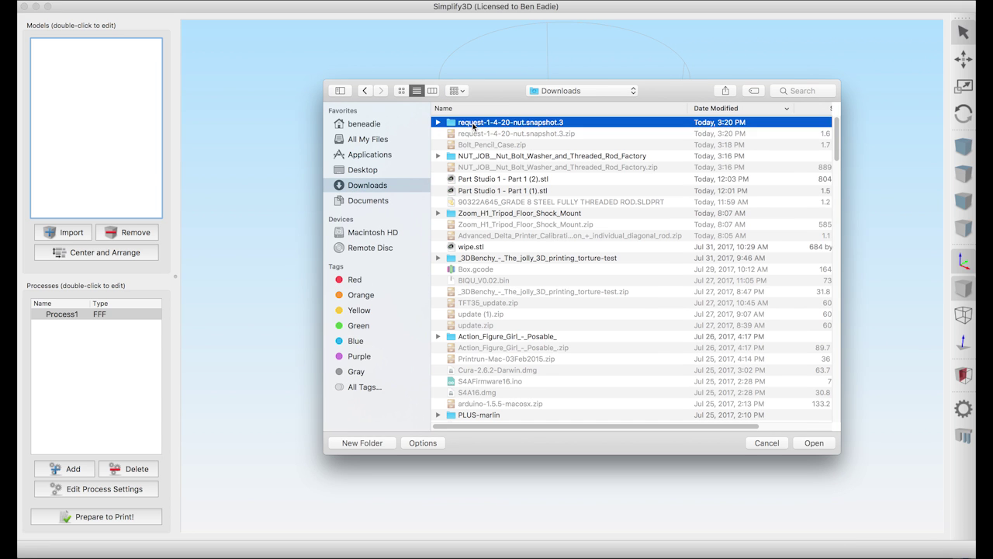
click(469, 155)
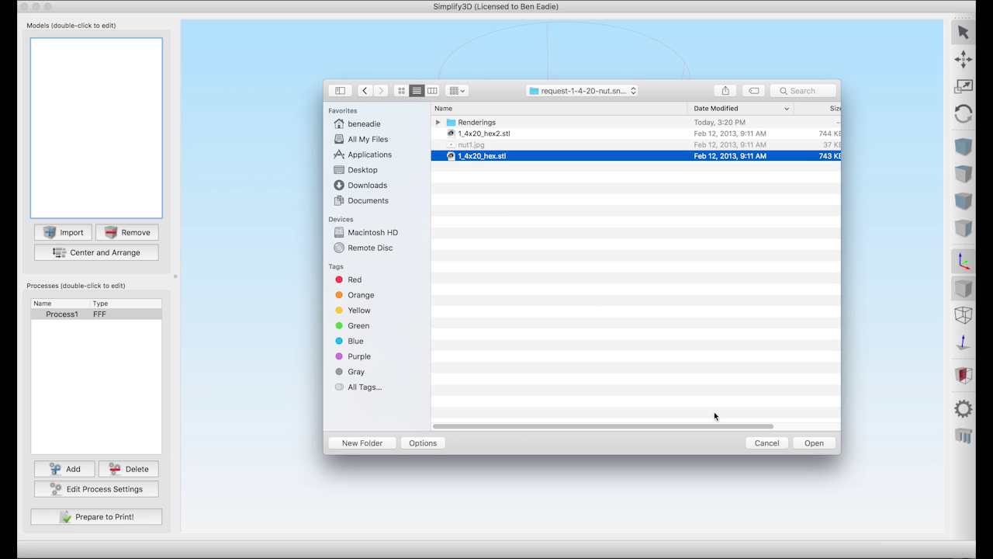
click(813, 443)
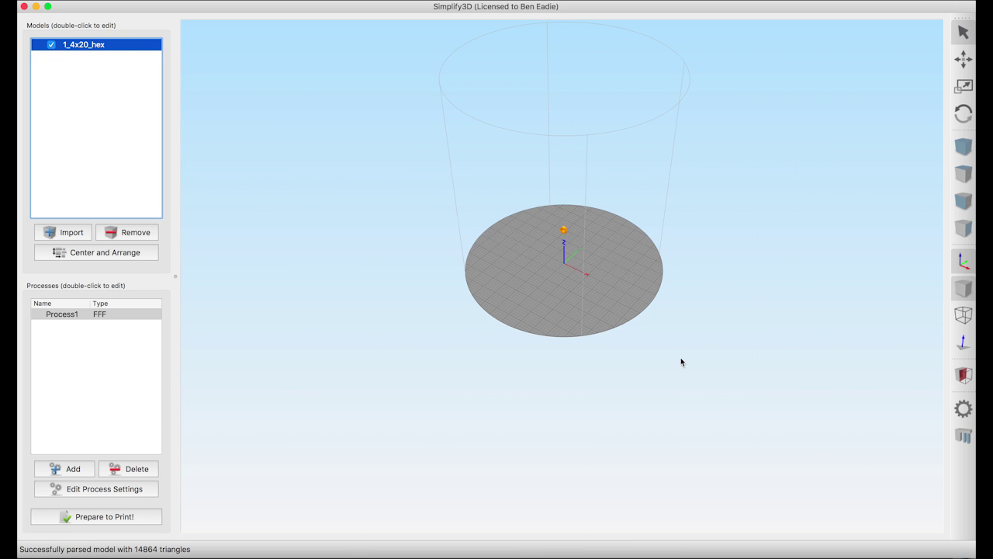
scroll(605, 281, up, 6)
scroll(588, 256, up, 5)
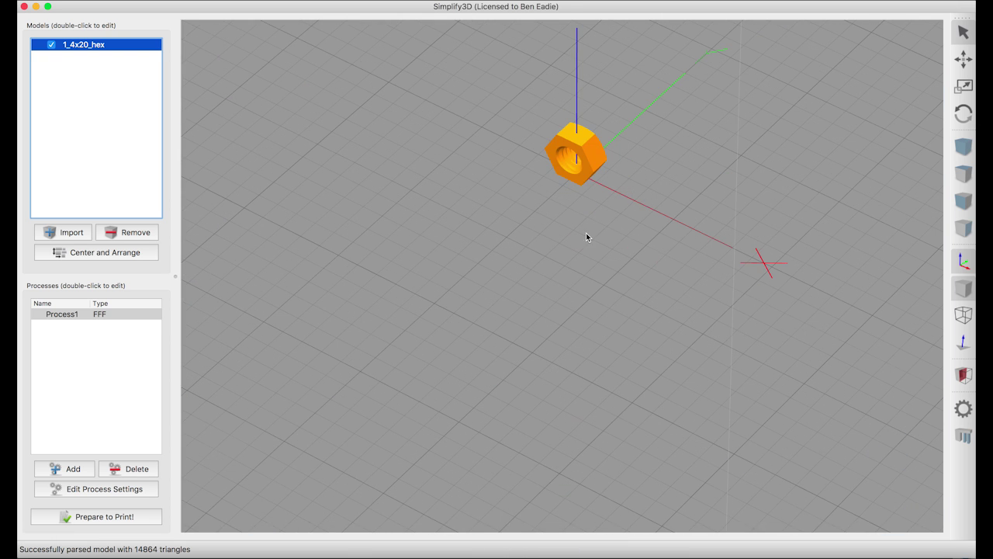
Rotate the nut 90° about X and check it from a level side view
double_click(591, 159)
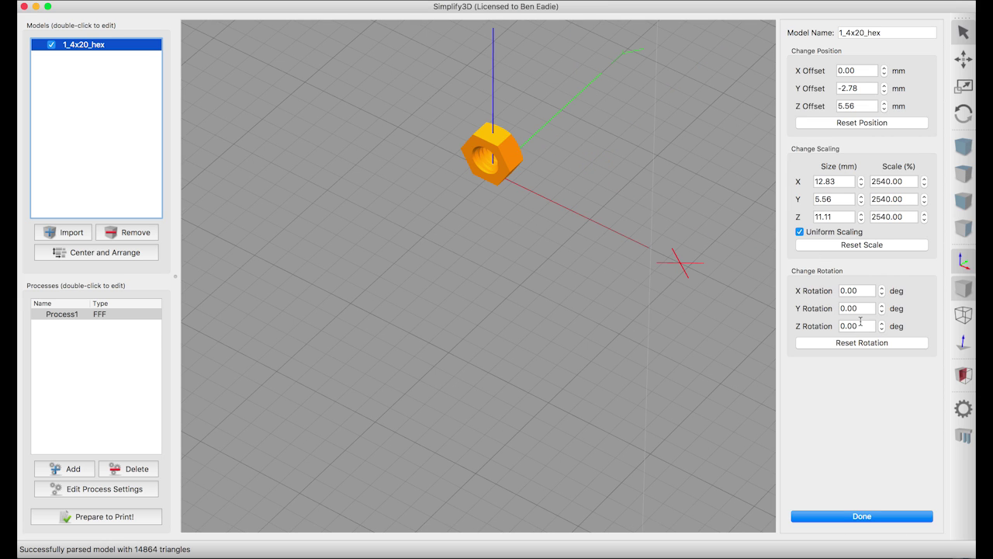
click(859, 291)
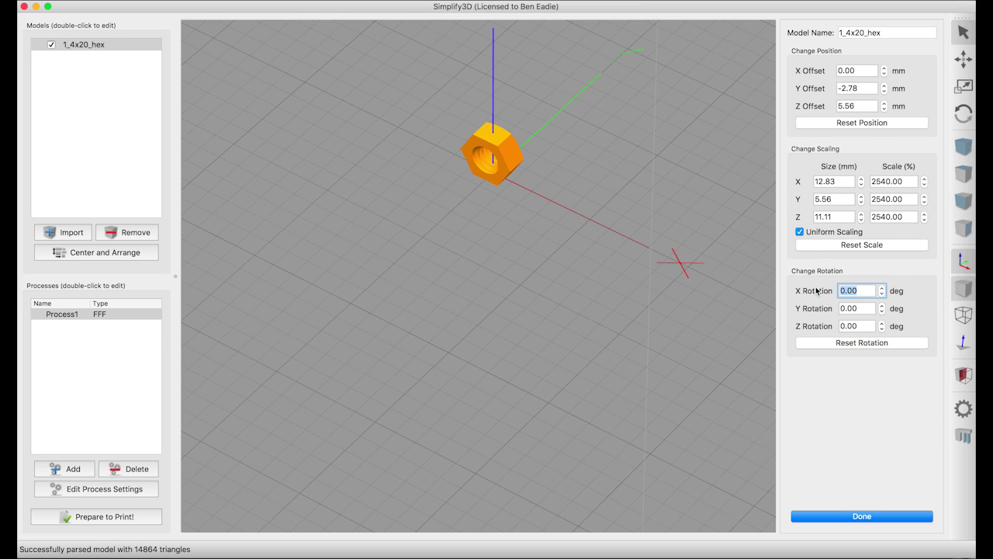
text(90)
key(Return)
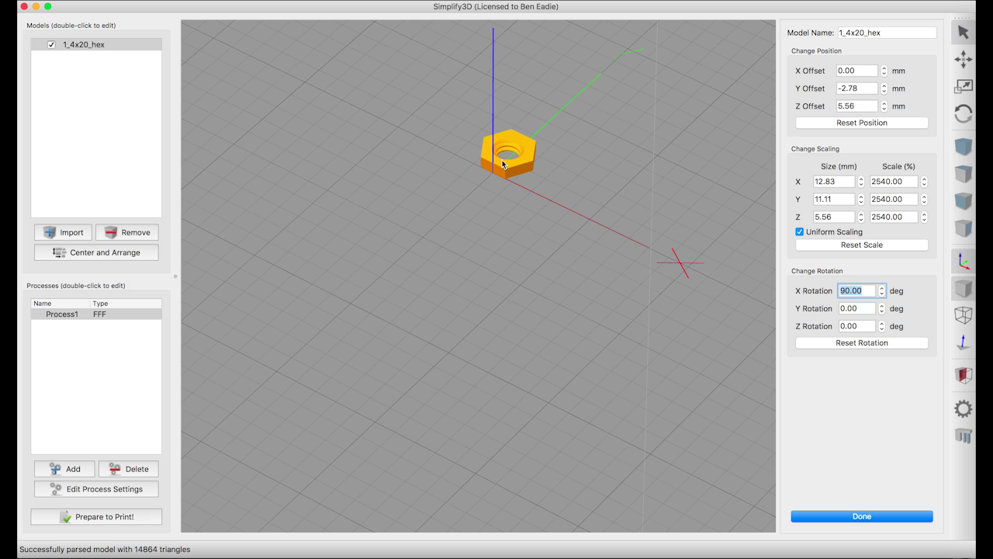
right_drag(532, 222, 521, 260)
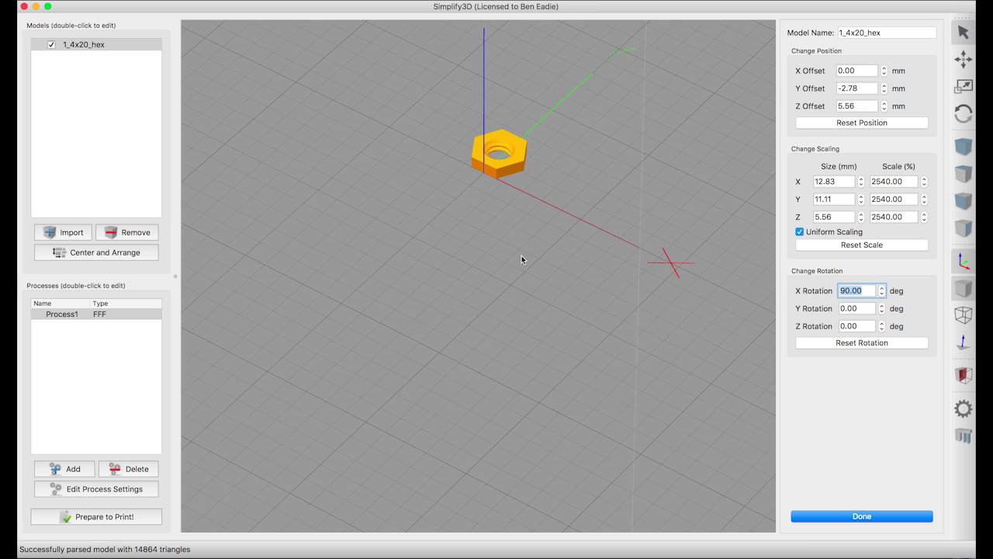
drag(522, 259, 523, 93)
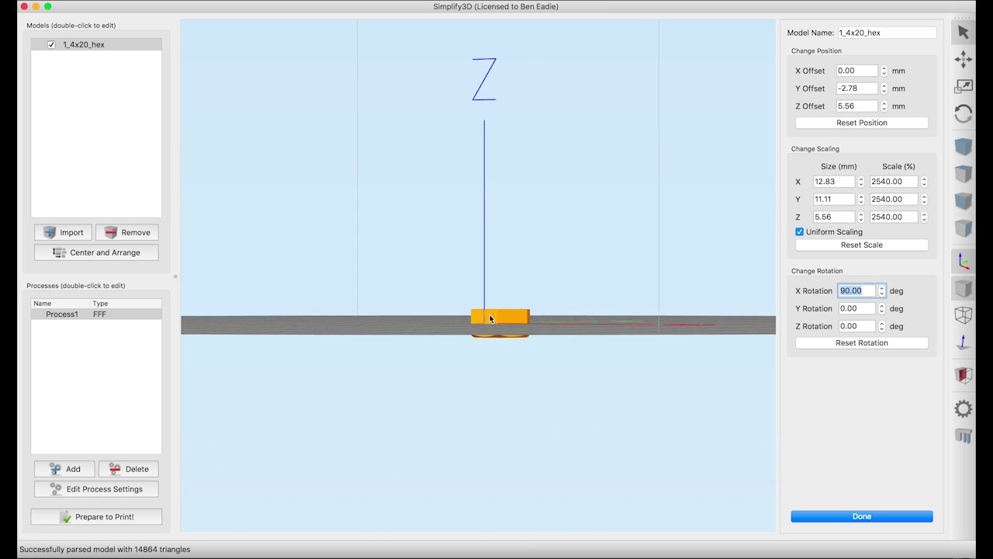
scroll(492, 345, up, 5)
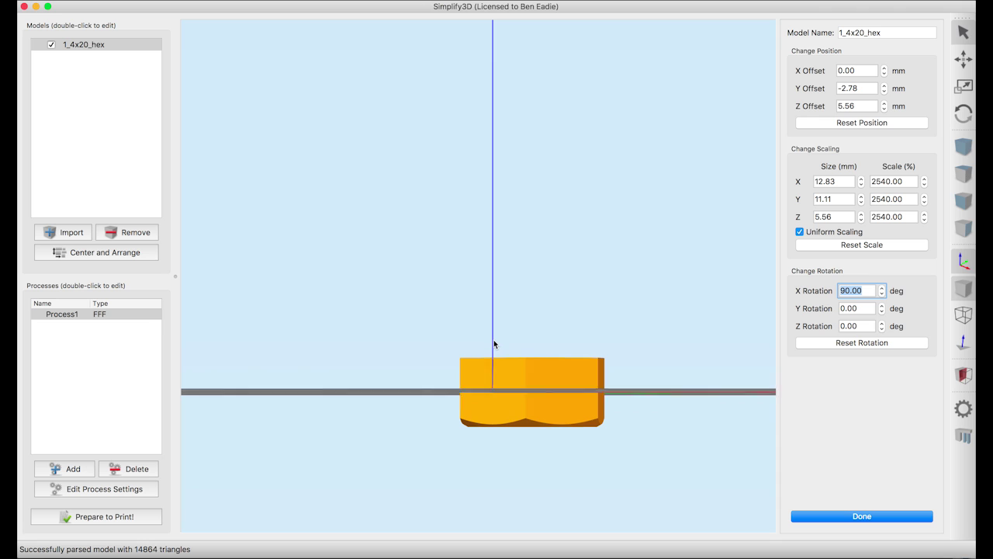
Centre and arrange the rotated nut on the build plate
click(530, 420)
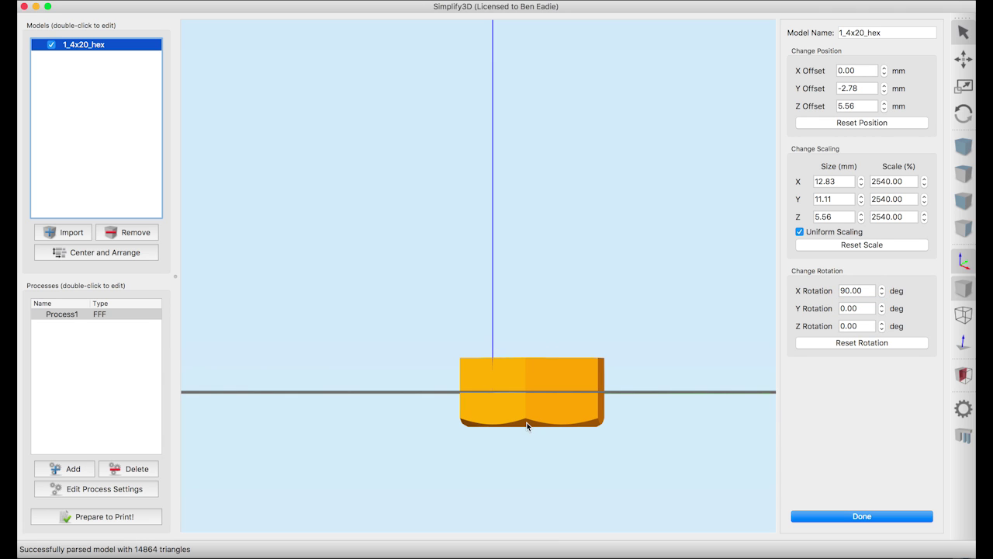
scroll(526, 421, down, 8)
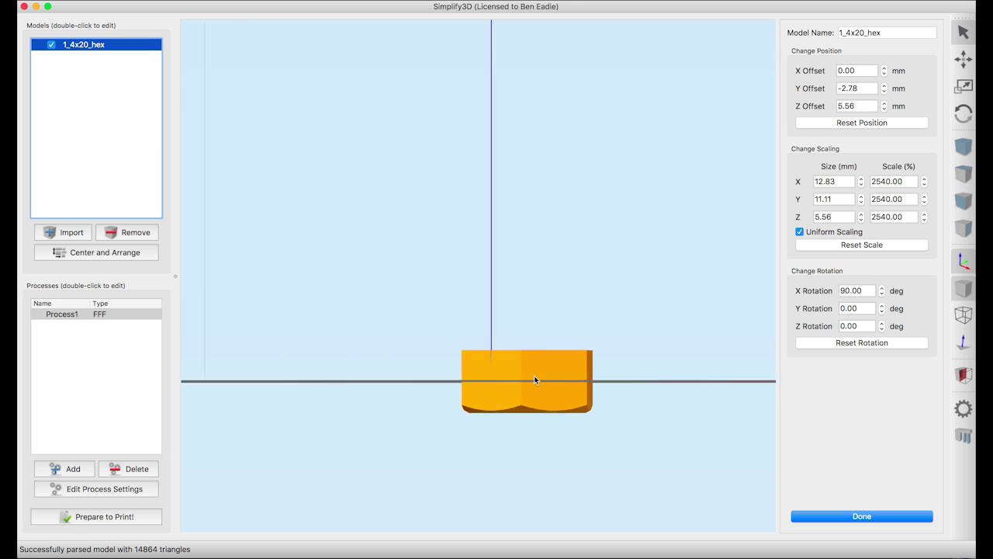
drag(559, 246, 570, 443)
scroll(476, 198, up, 5)
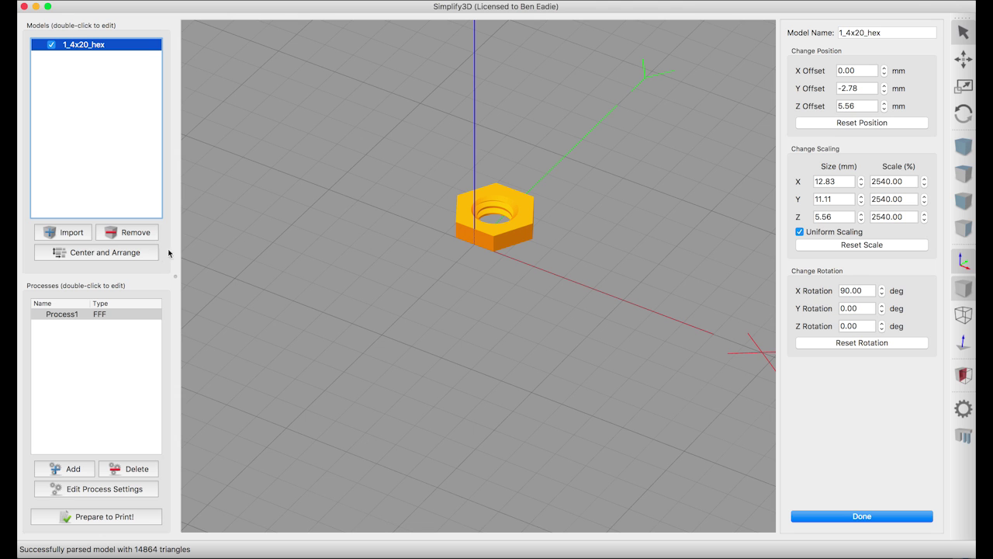
click(102, 252)
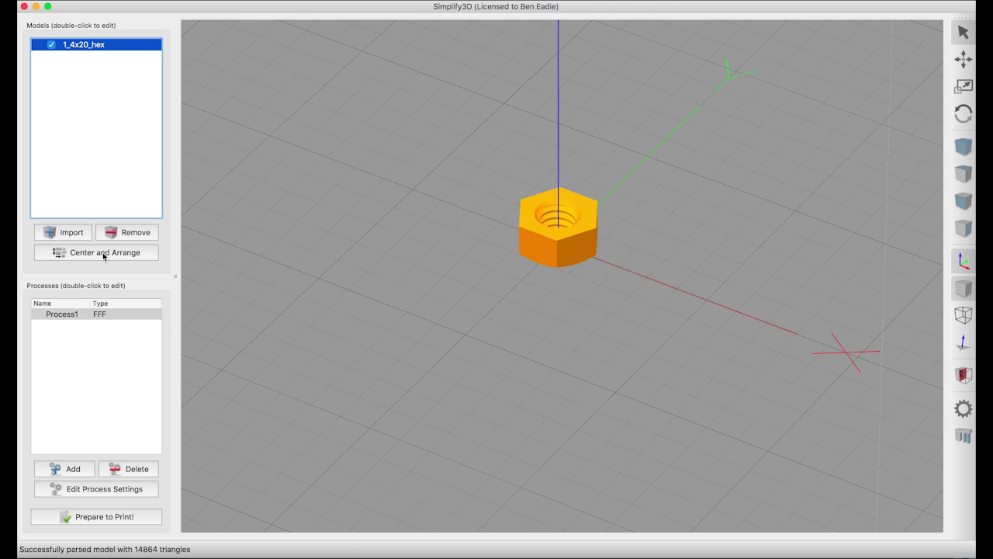
drag(645, 351, 540, 180)
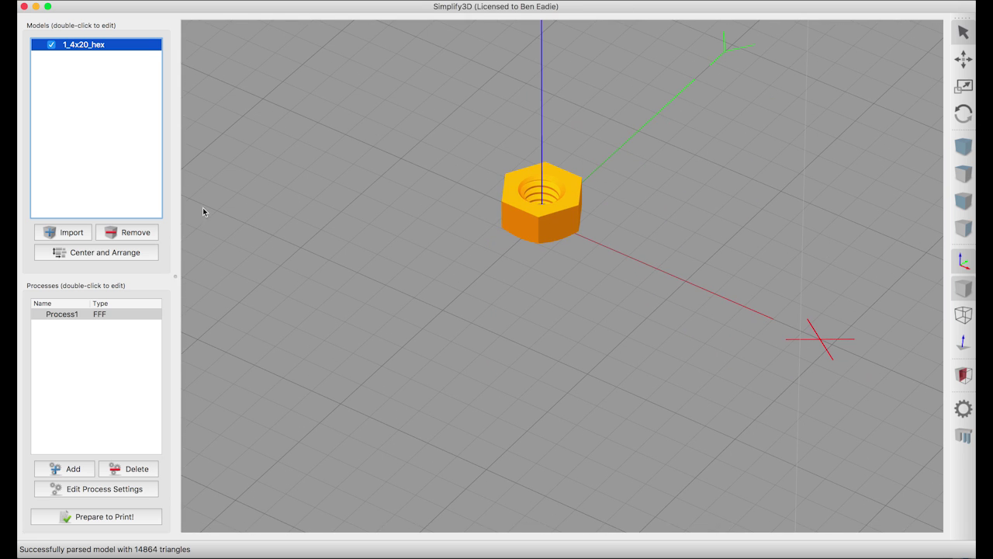
Import Zoom_H1_Shock_Mount.stl from the shock mount's files folder and inspect the nut in its base
click(73, 233)
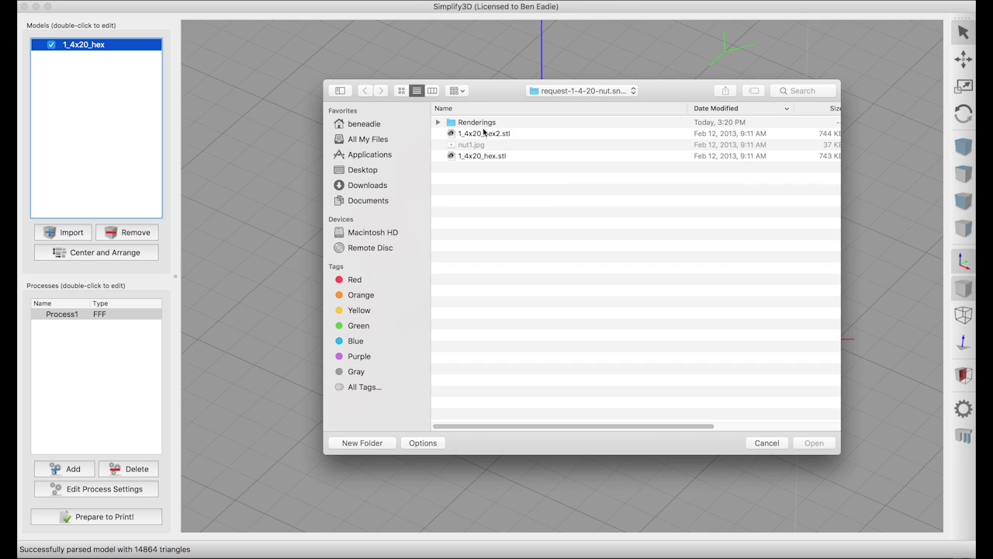
click(355, 186)
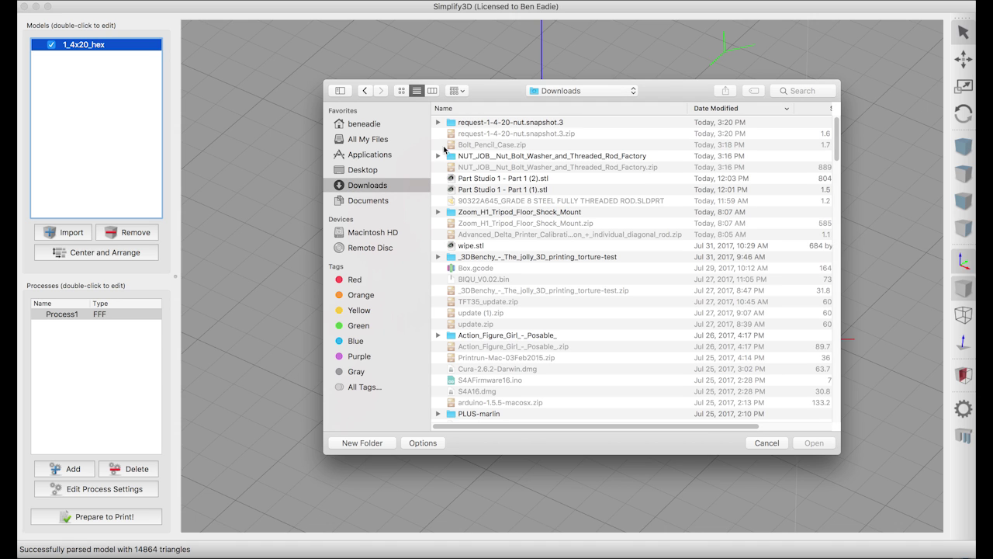
double_click(474, 211)
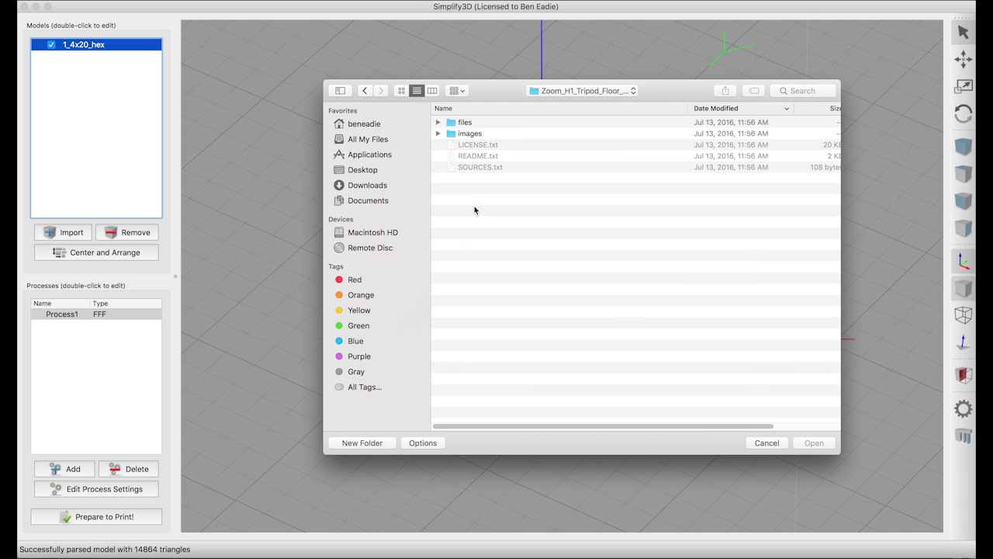
click(465, 124)
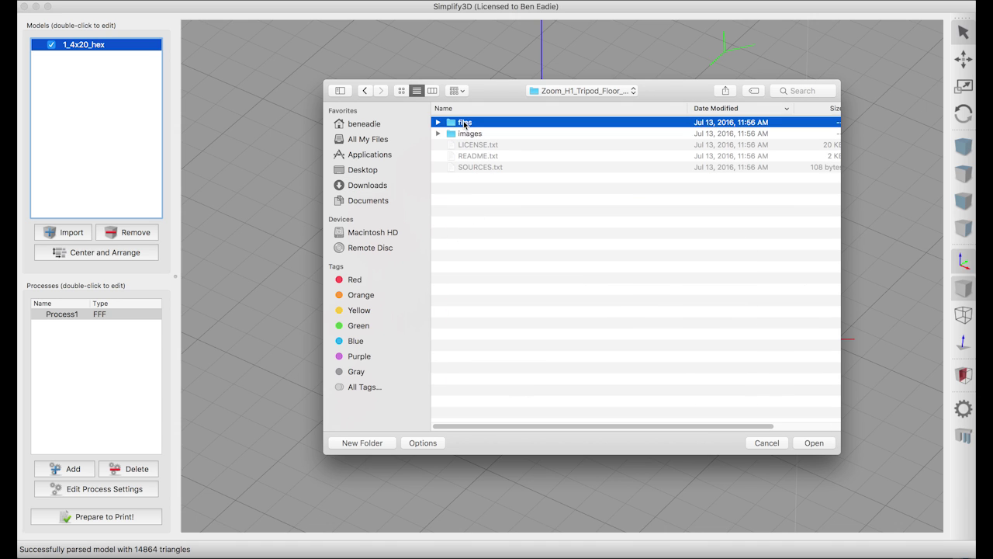
double_click(466, 124)
click(476, 124)
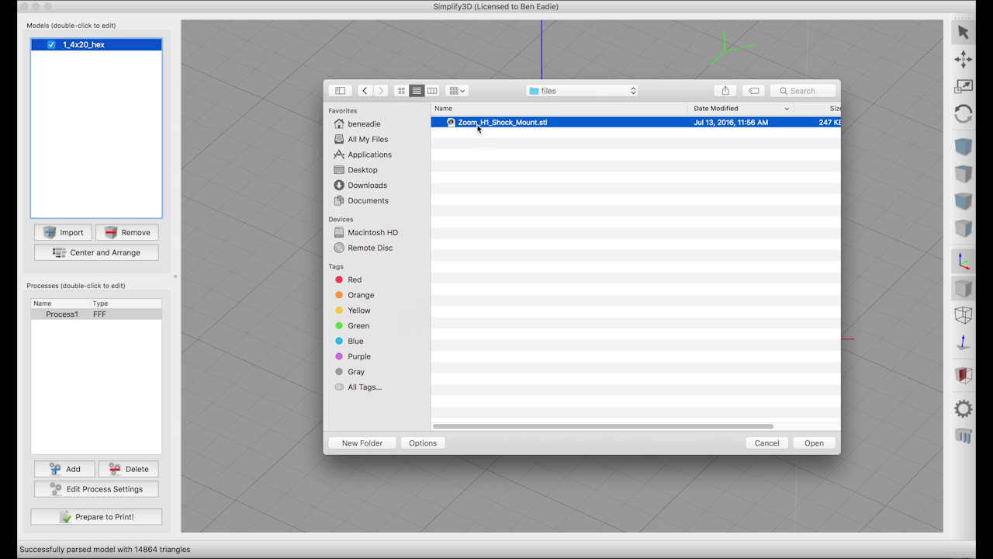
click(814, 443)
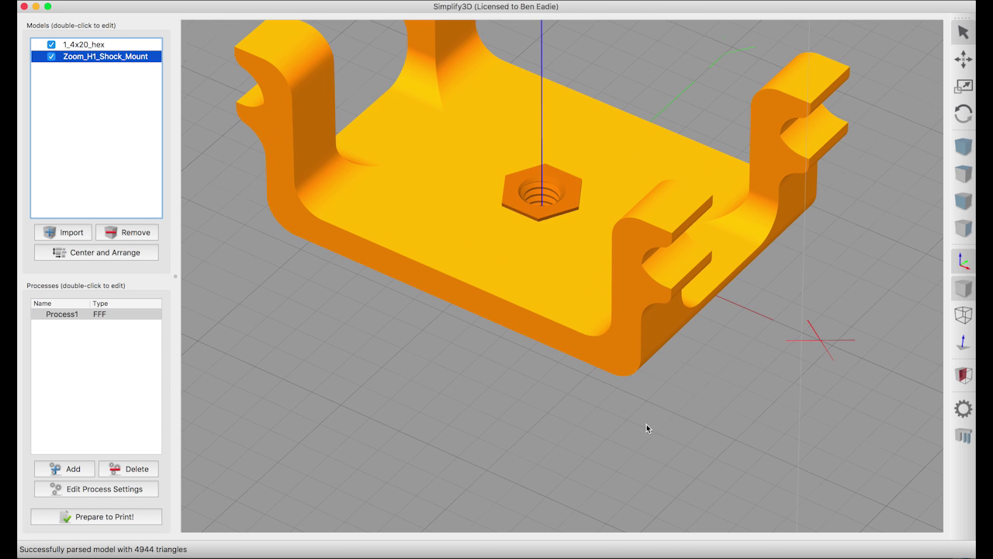
scroll(557, 189, up, 3)
scroll(555, 171, up, 3)
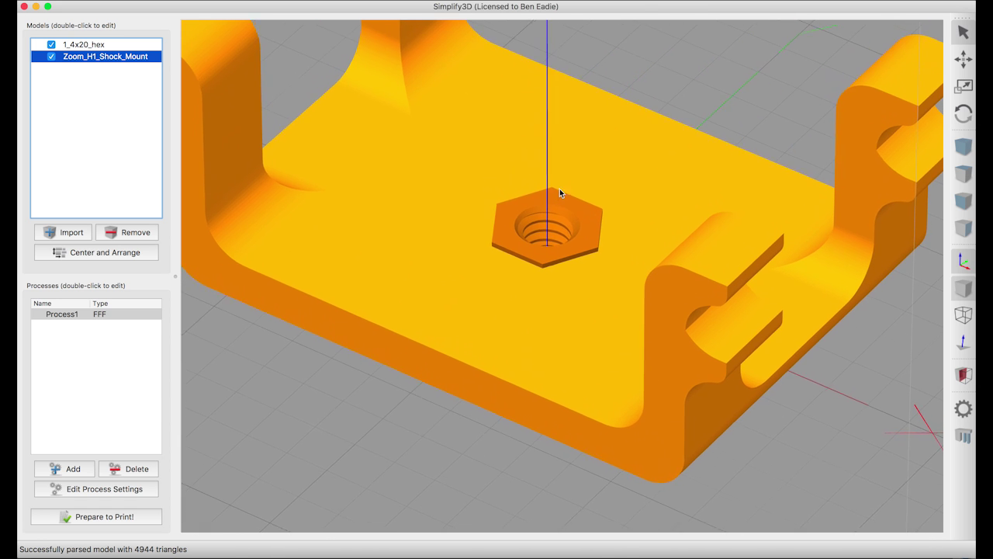
mouse_move(566, 186)
mouse_down()
mouse_move(561, 313)
mouse_move(581, 195)
mouse_up()
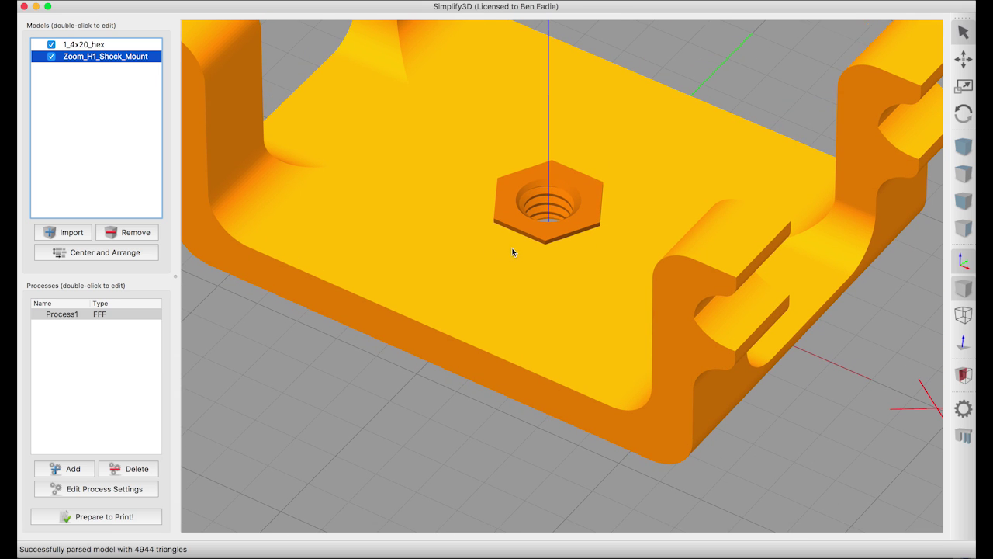
double_click(515, 225)
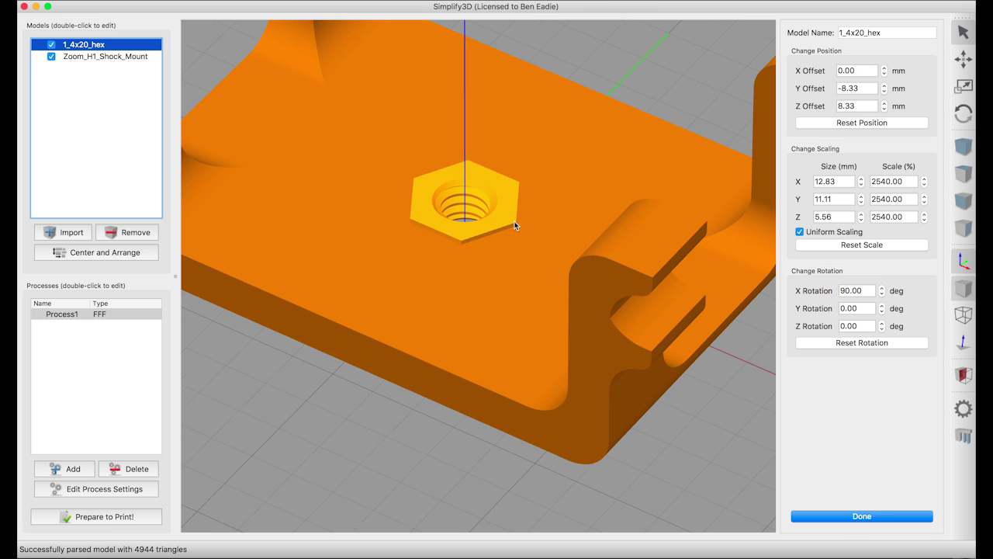
Lower the hex nut's Z offset stepwise through 8.00 and 7.80 to 7.70 mm
click(869, 106)
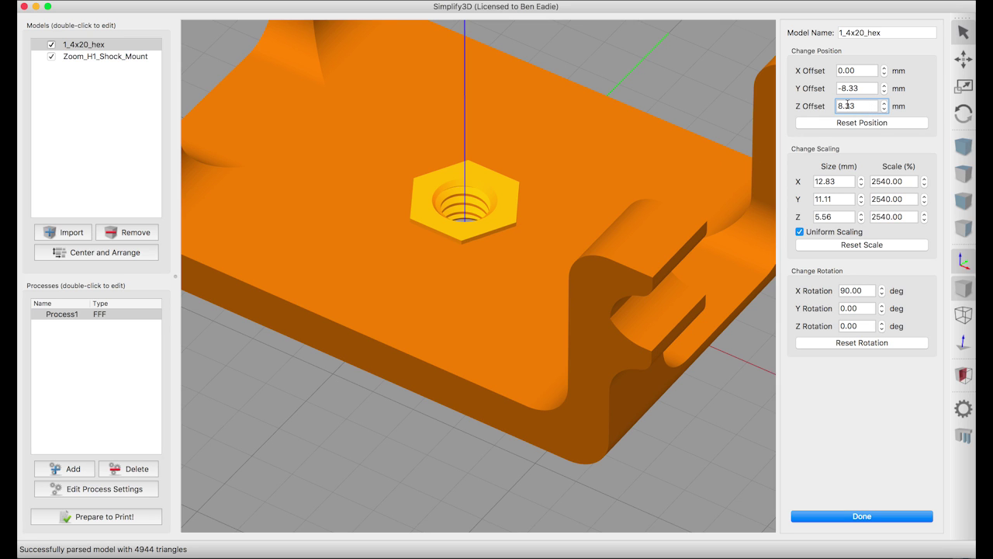
drag(845, 106, 867, 106)
text(00)
key(Return)
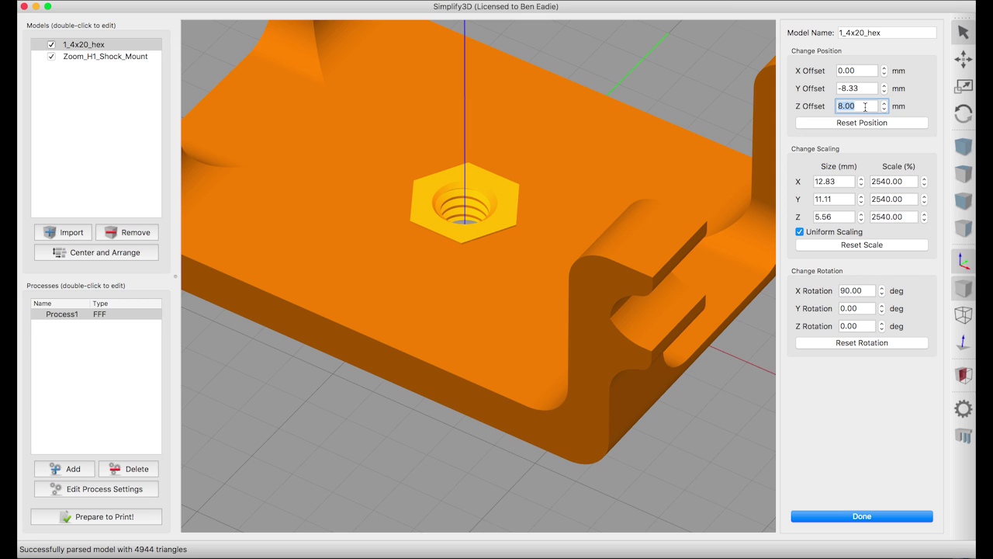
text(7.8)
key(Return)
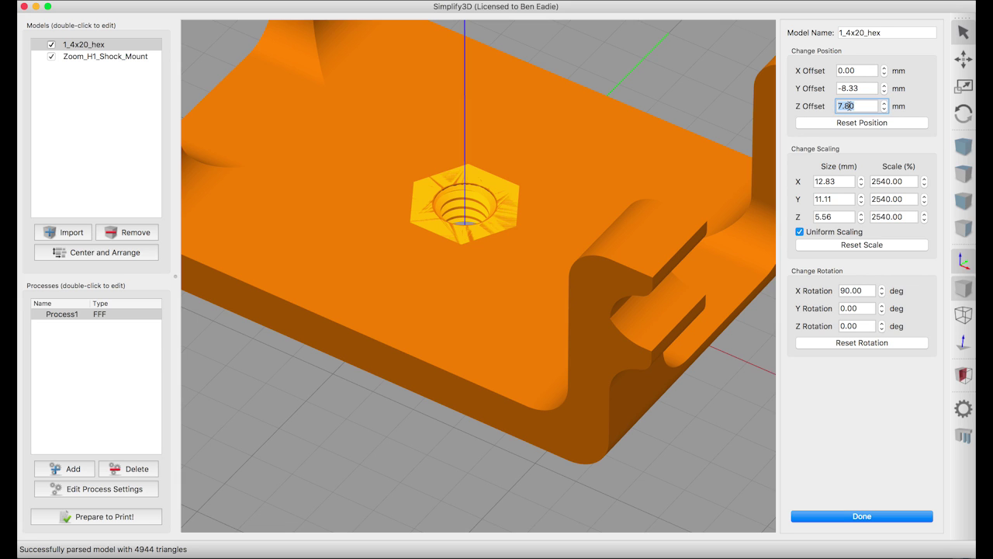
click(849, 106)
key(BackSpace)
text(7)
key(Return)
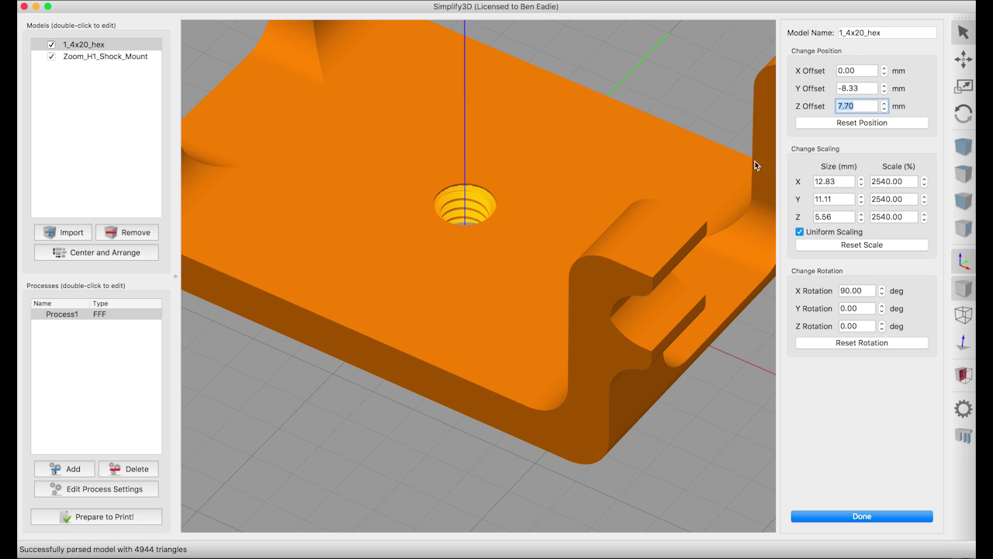
drag(437, 432, 525, 10)
scroll(509, 328, down, 10)
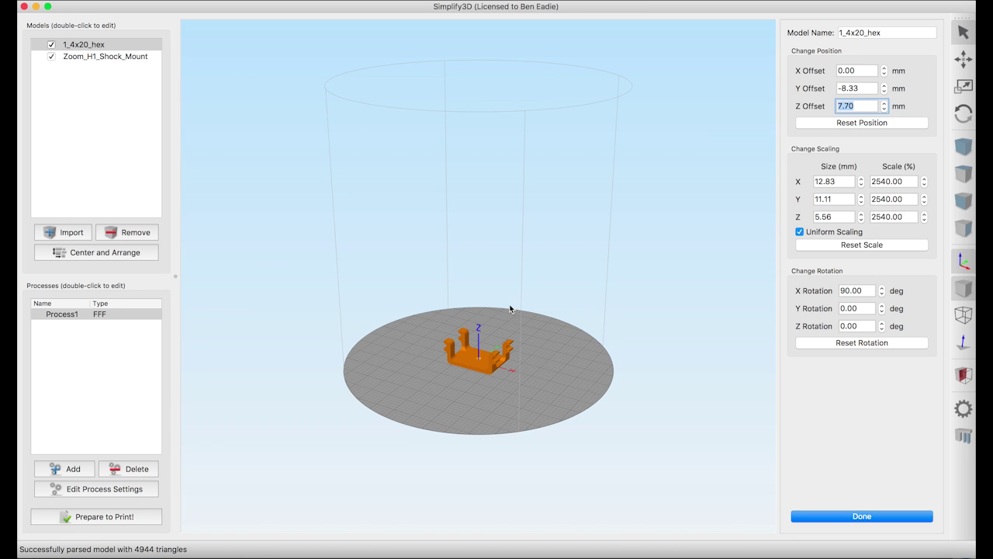
drag(458, 377, 490, 301)
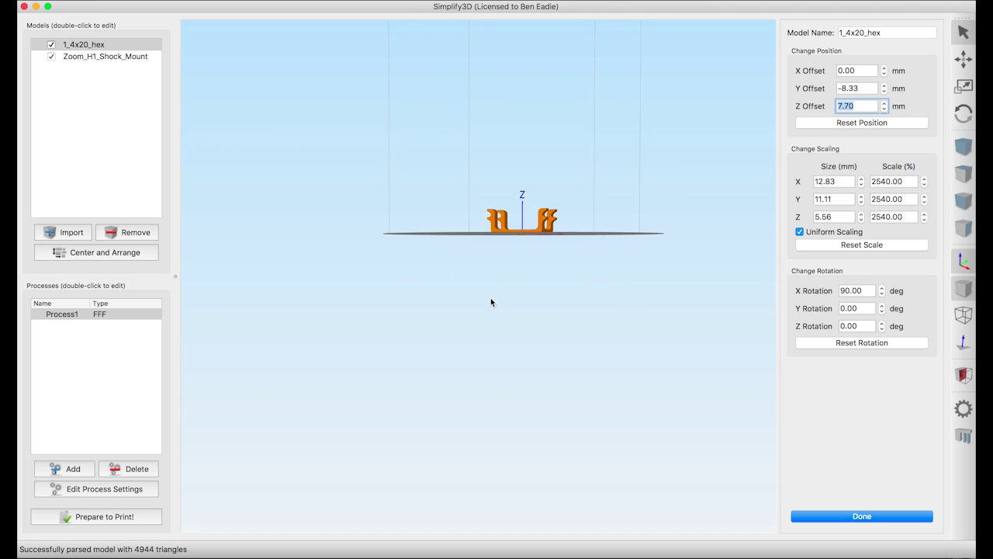
scroll(491, 297, up, 5)
scroll(677, 90, up, 3)
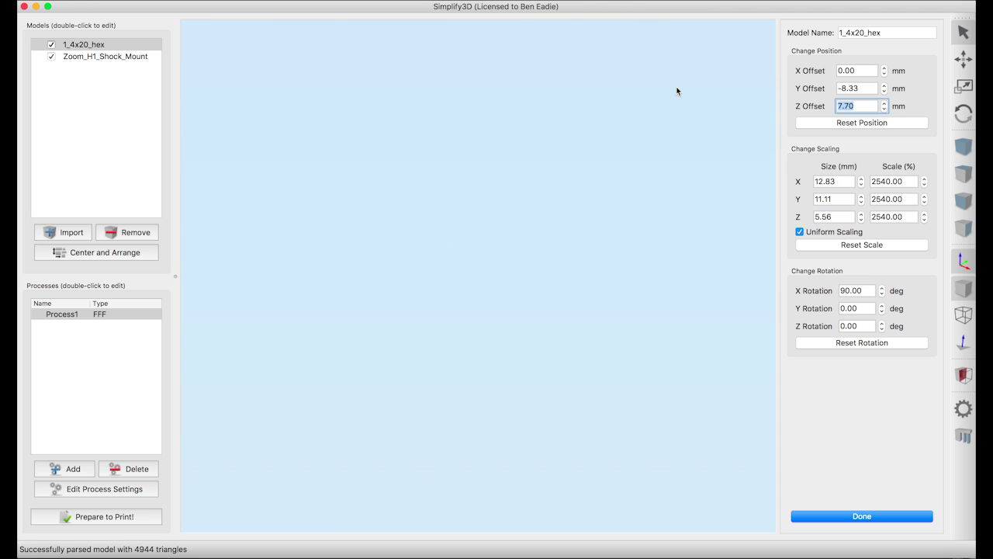
scroll(676, 92, down, 3)
right_drag(662, 104, 520, 145)
scroll(505, 295, up, 3)
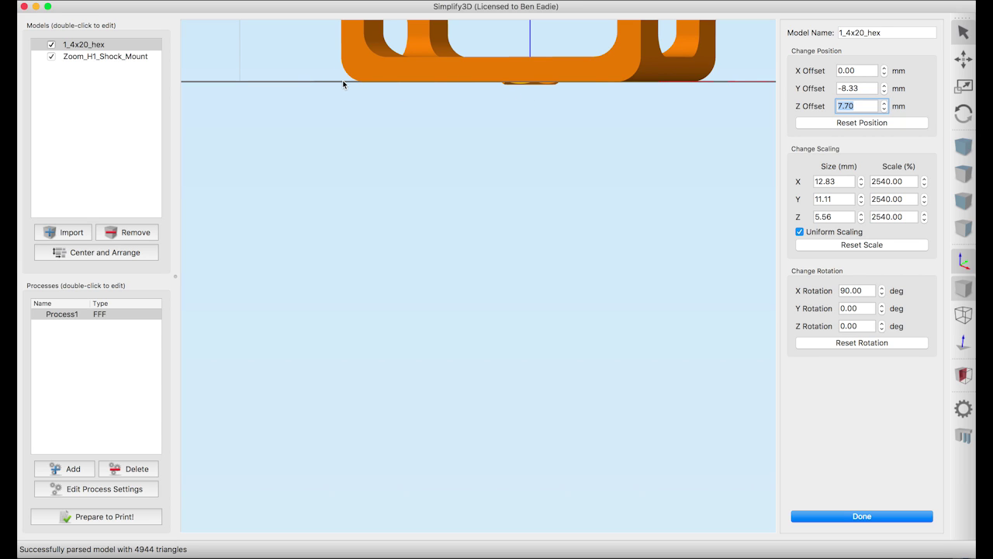
drag(547, 60, 484, 312)
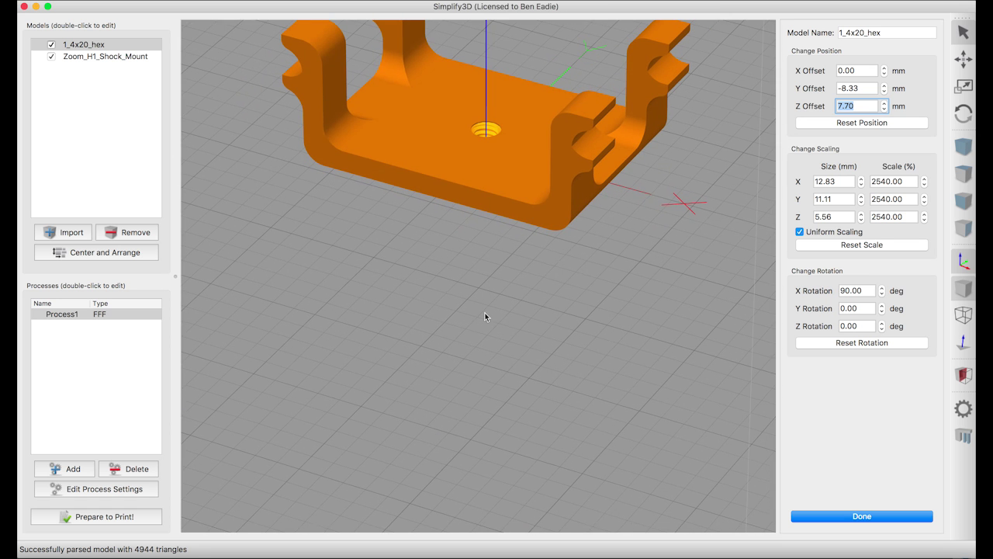
Slice the models, inspect the threaded hole in the lower layers, then show all toolpath lines
click(88, 516)
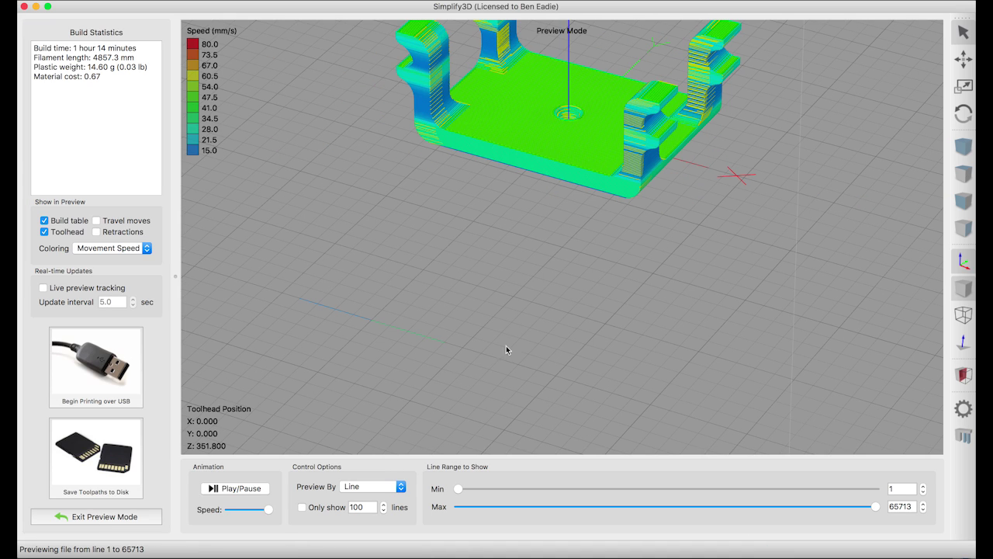
drag(875, 506, 595, 469)
drag(614, 144, 594, 225)
scroll(556, 215, up, 10)
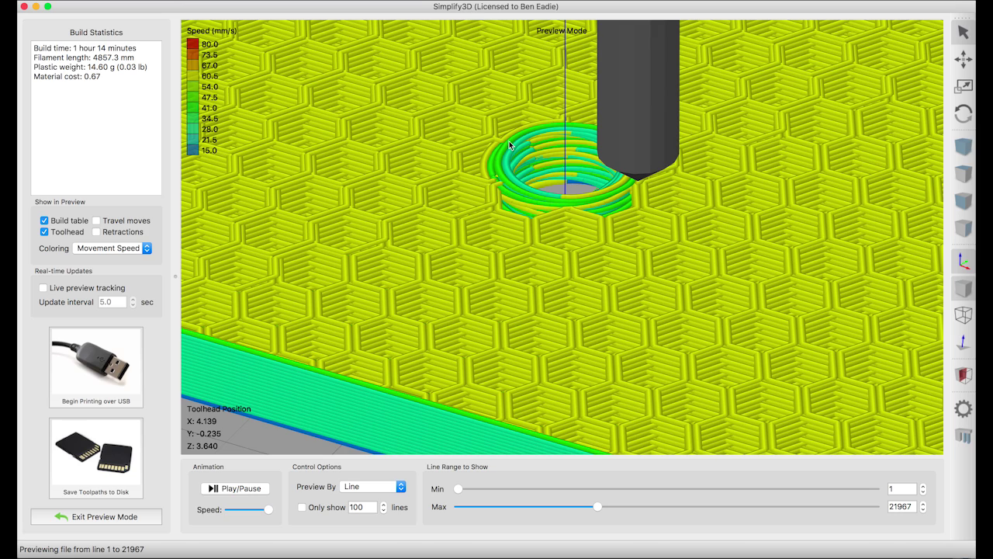
scroll(542, 179, down, 10)
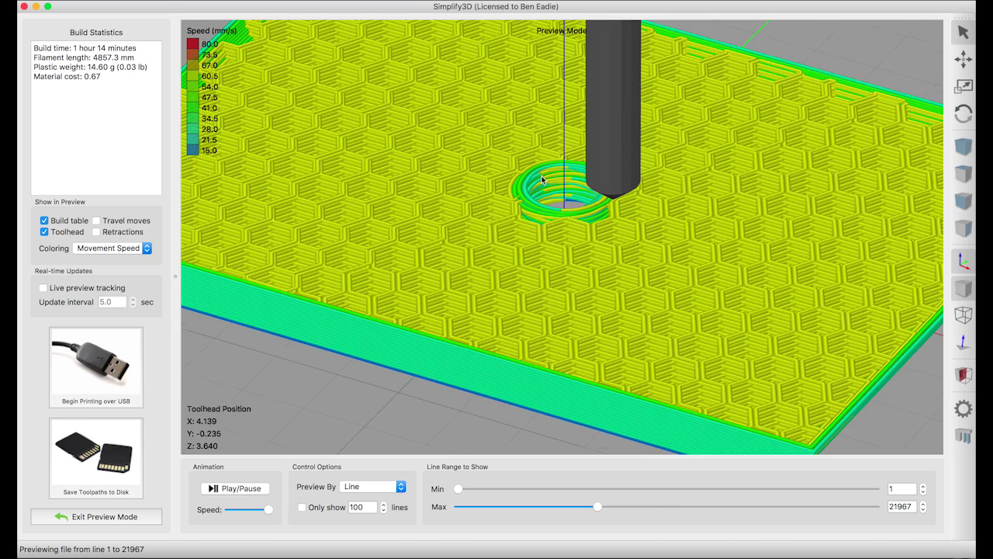
scroll(543, 184, down, 3)
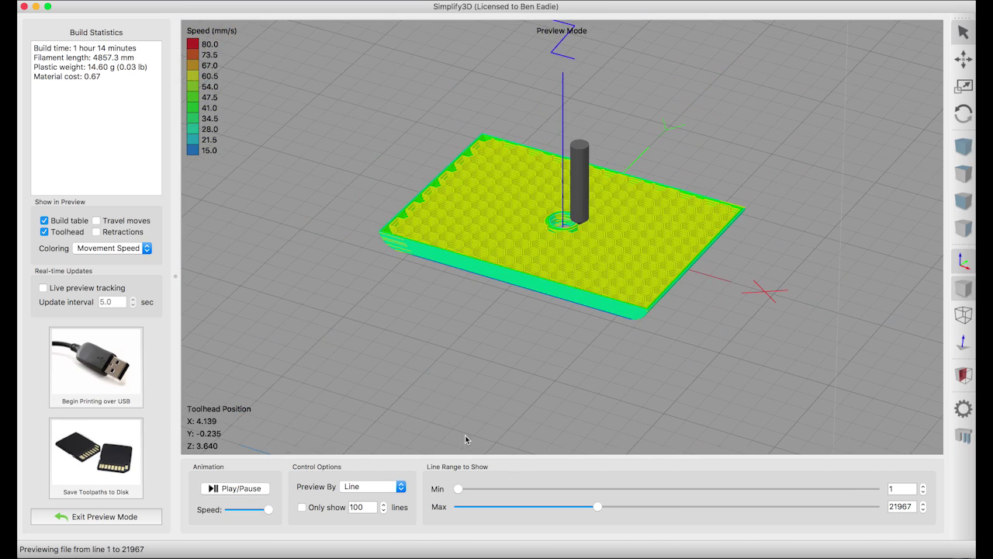
drag(599, 512, 893, 508)
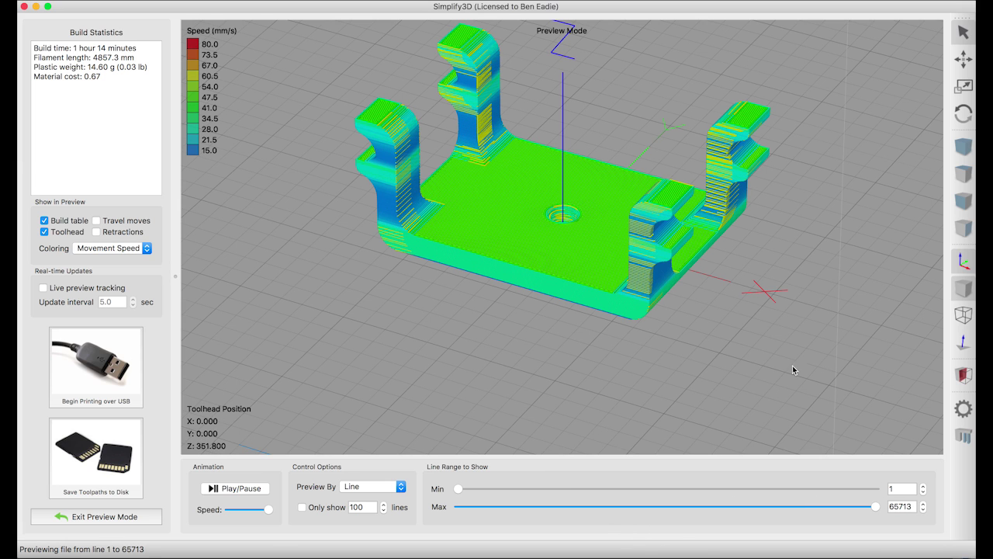
Exit the toolpath preview and select the shock mount and threaded nut to check them
click(129, 516)
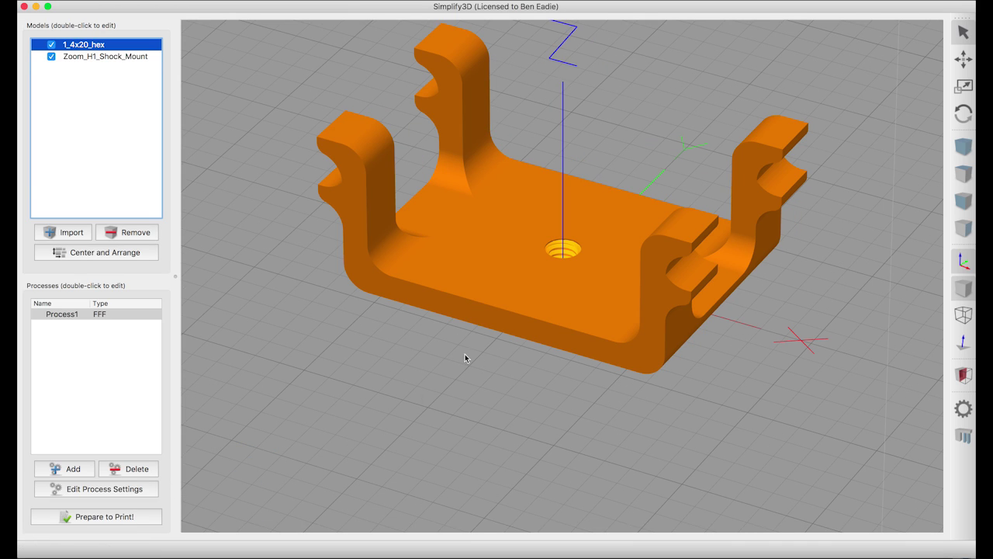
click(505, 262)
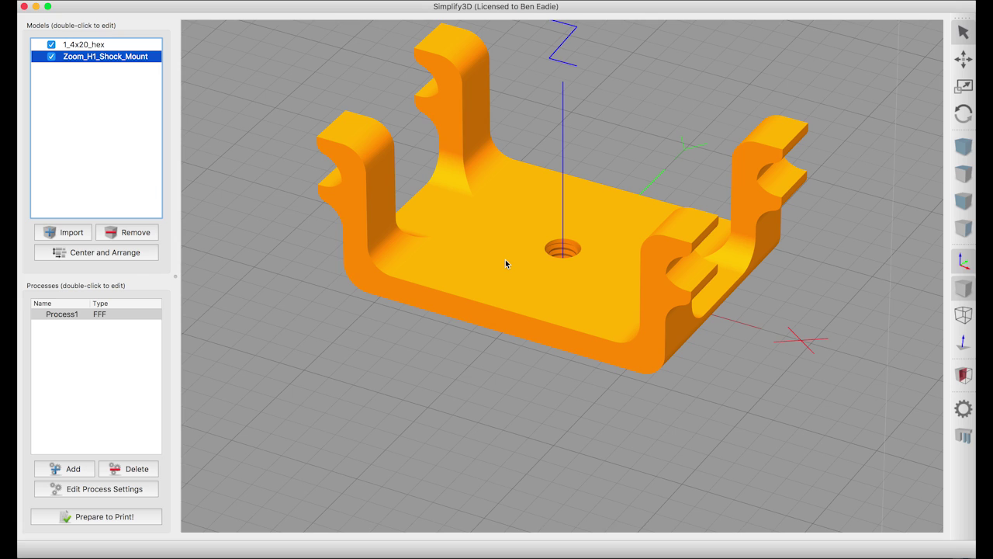
click(564, 248)
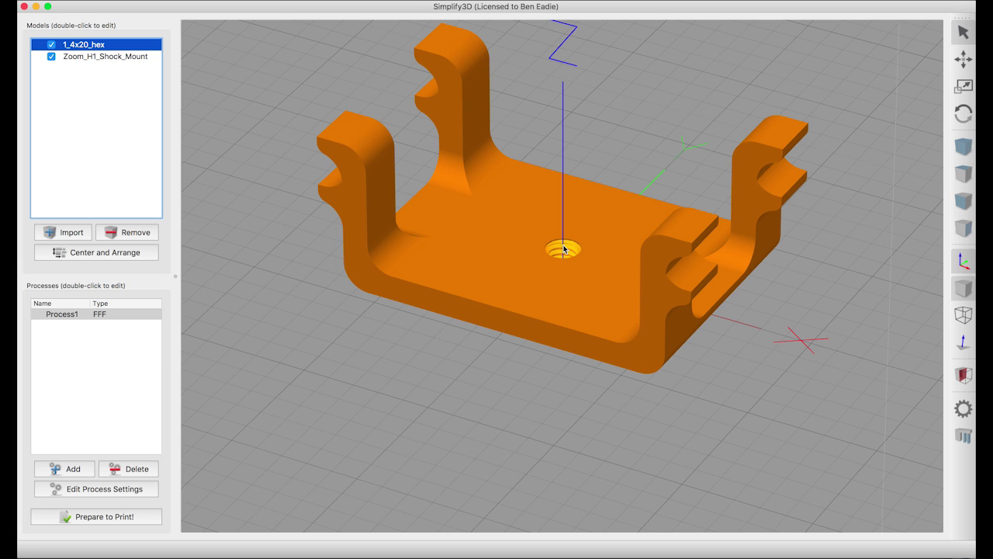